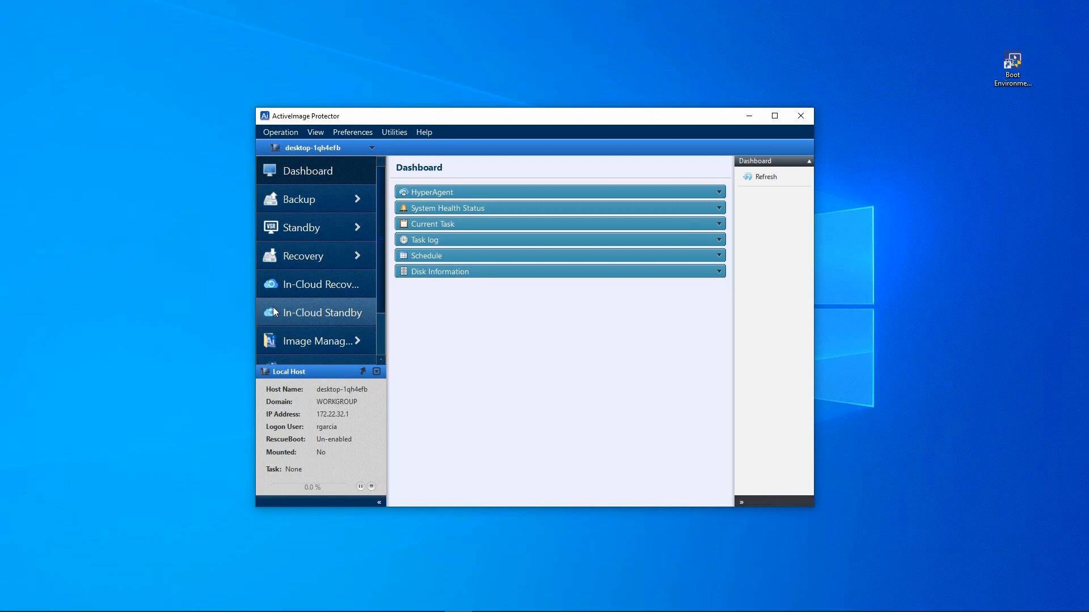
Step: Start a volume backup task and set its destination folder to D:\Backup\Server_2016 Backup
click(358, 201)
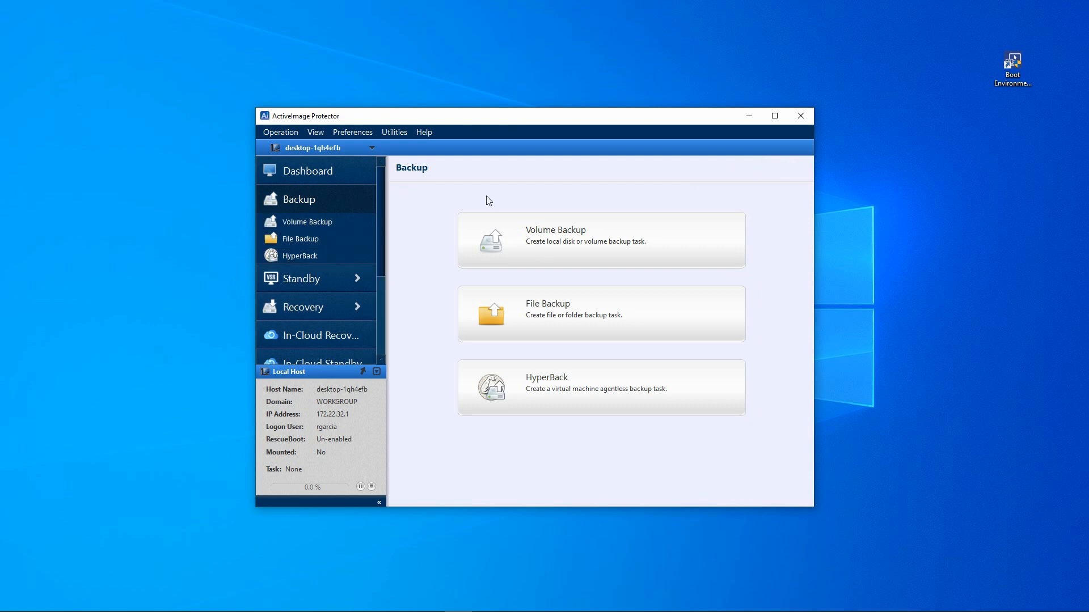
click(588, 252)
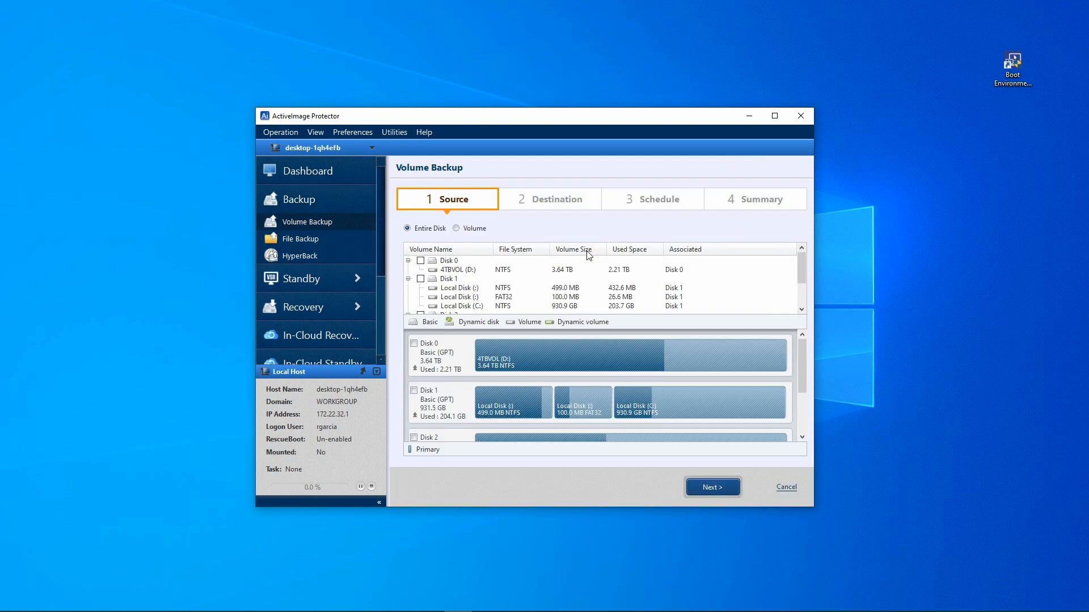
click(713, 488)
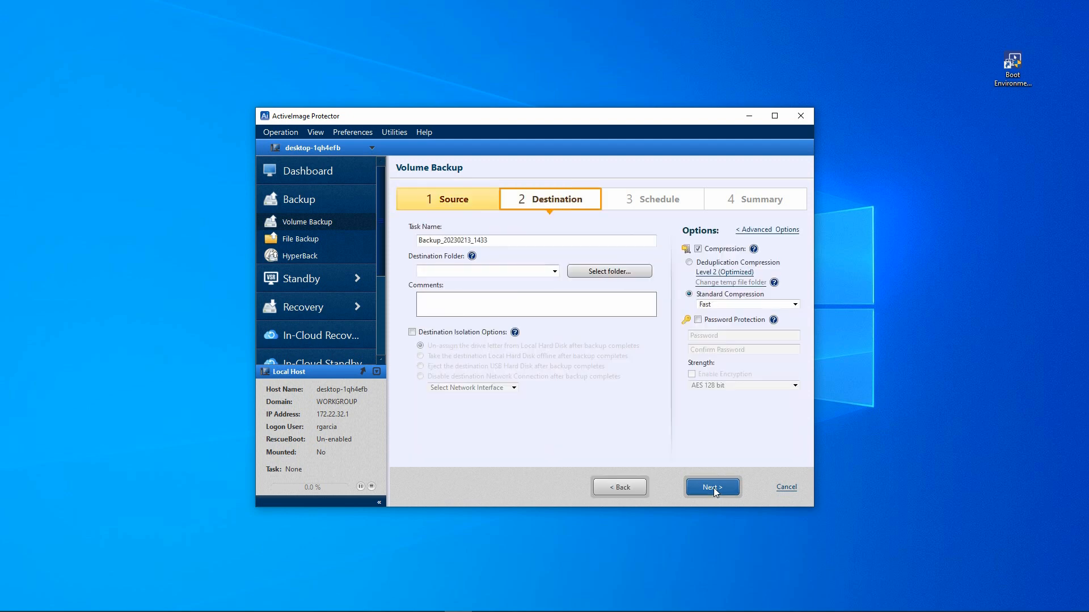
click(555, 272)
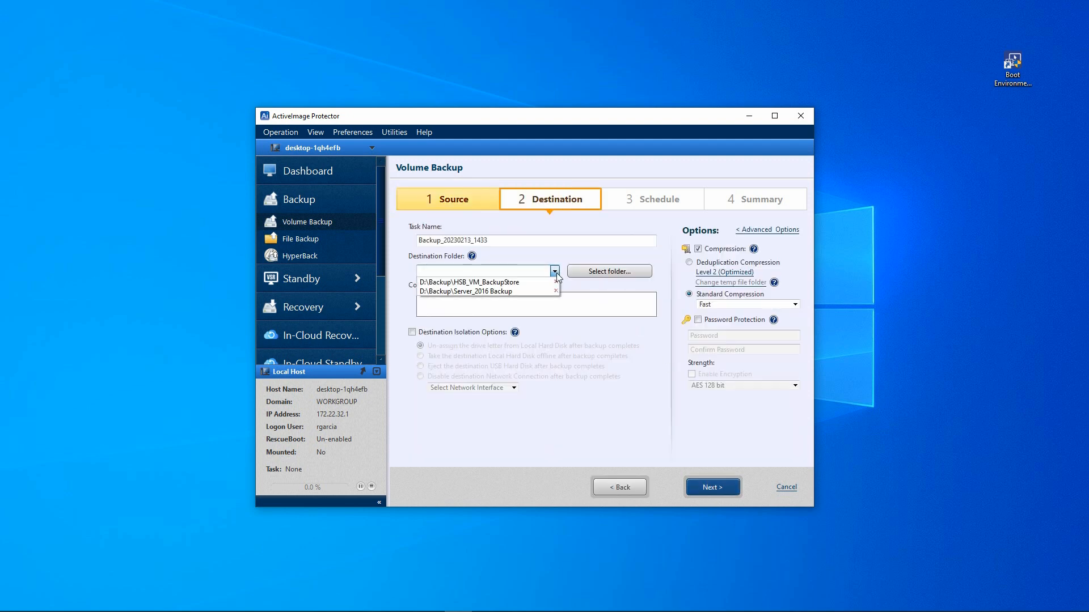
click(511, 291)
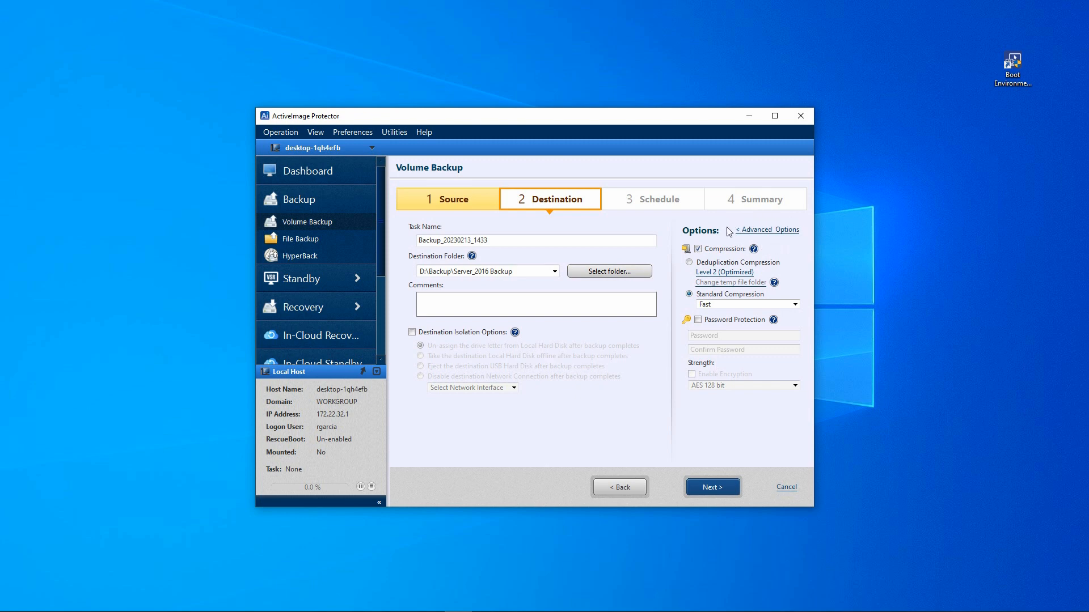
Step: Enable making the backup image Cloud Standby ready in the advanced backup options and apply the change
click(767, 231)
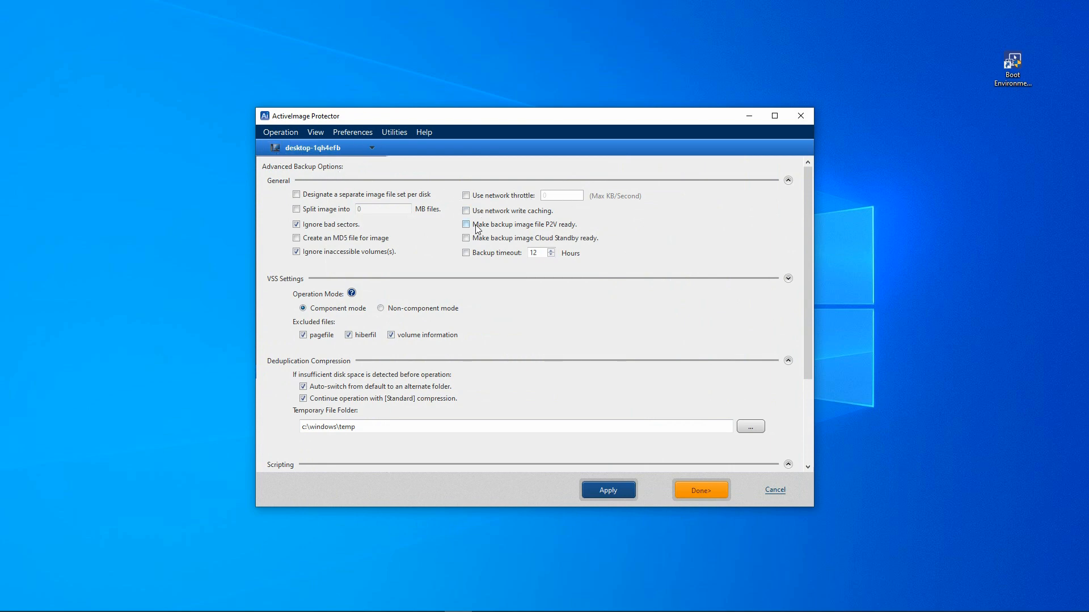
click(466, 239)
click(608, 491)
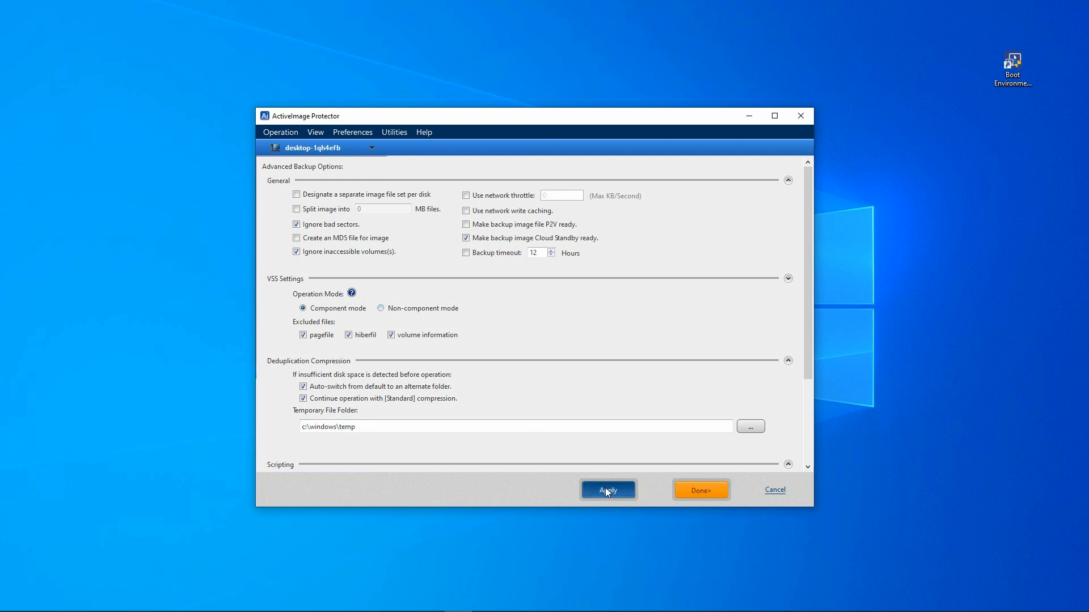
click(708, 491)
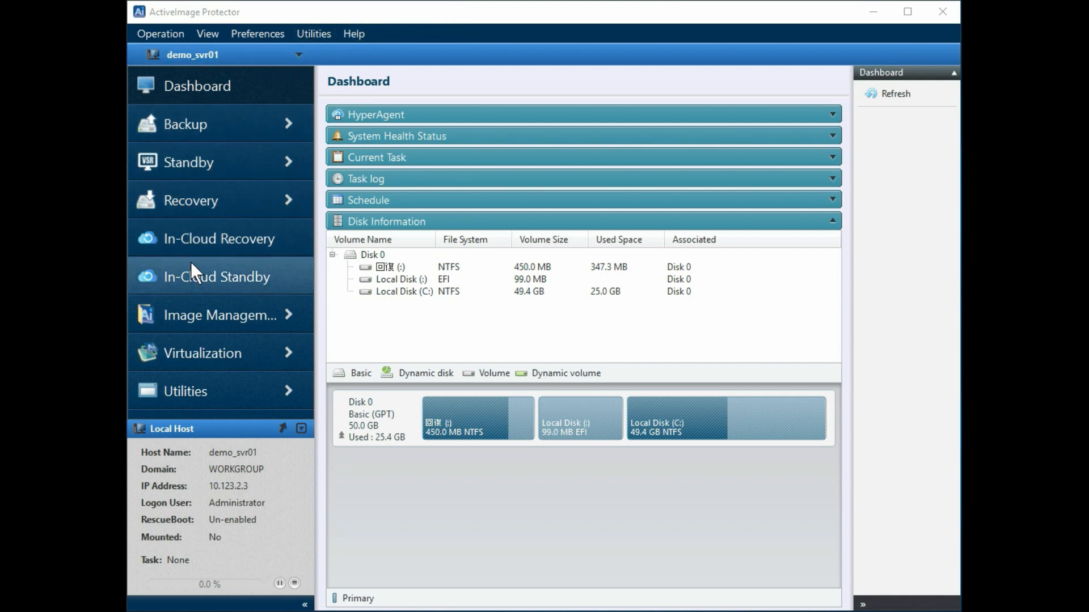
Step: Start an In-Cloud Standby setup and agree to the additional costs
click(220, 284)
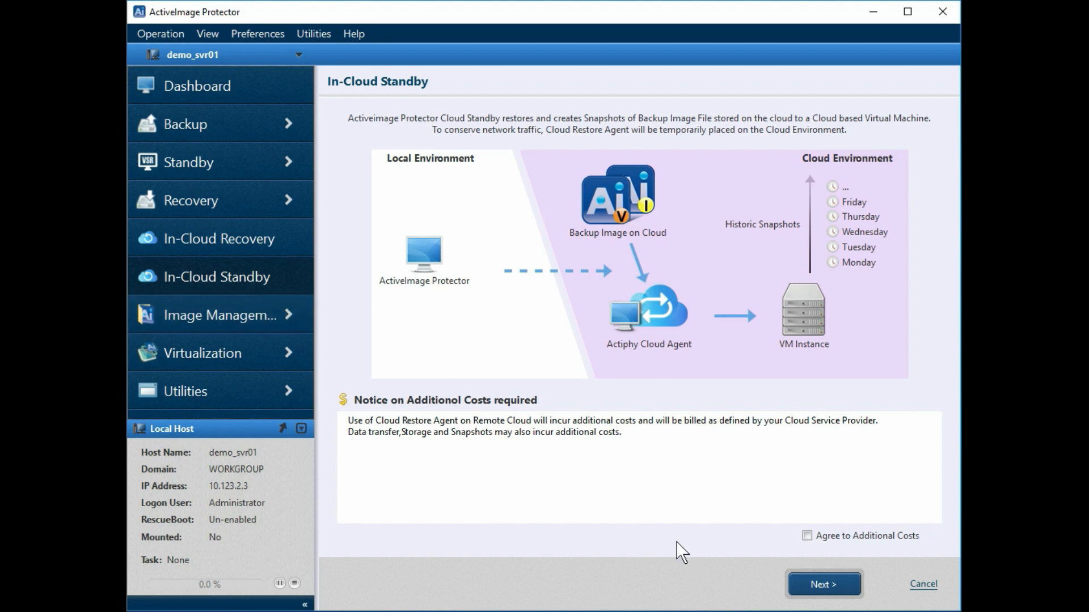
click(807, 537)
click(802, 583)
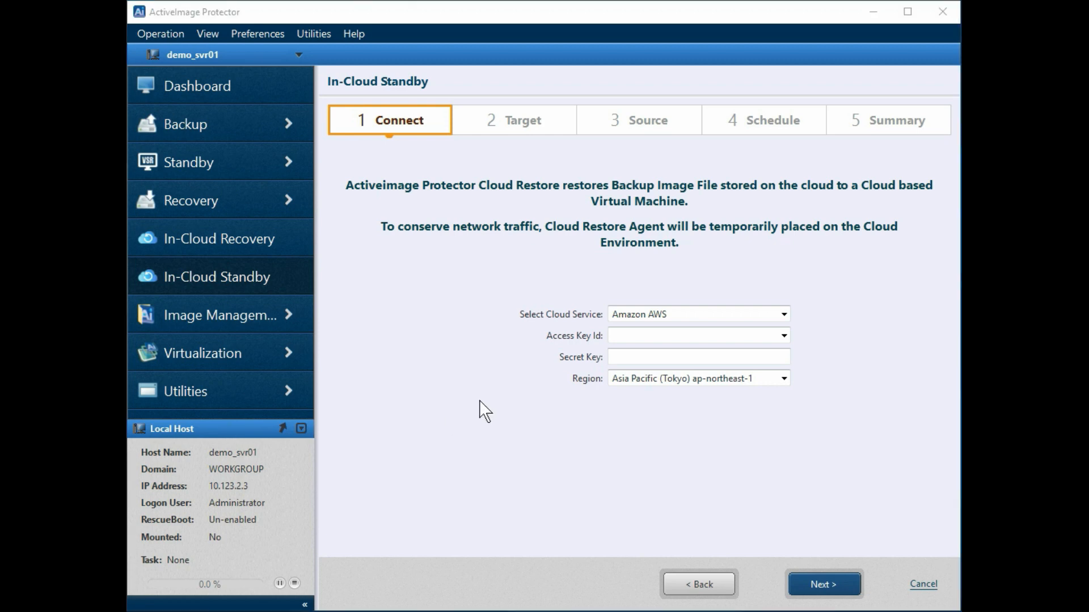
Step: Paste the access key ID and secret key for Amazon AWS and proceed to target selection
click(638, 336)
key(ctrl+v)
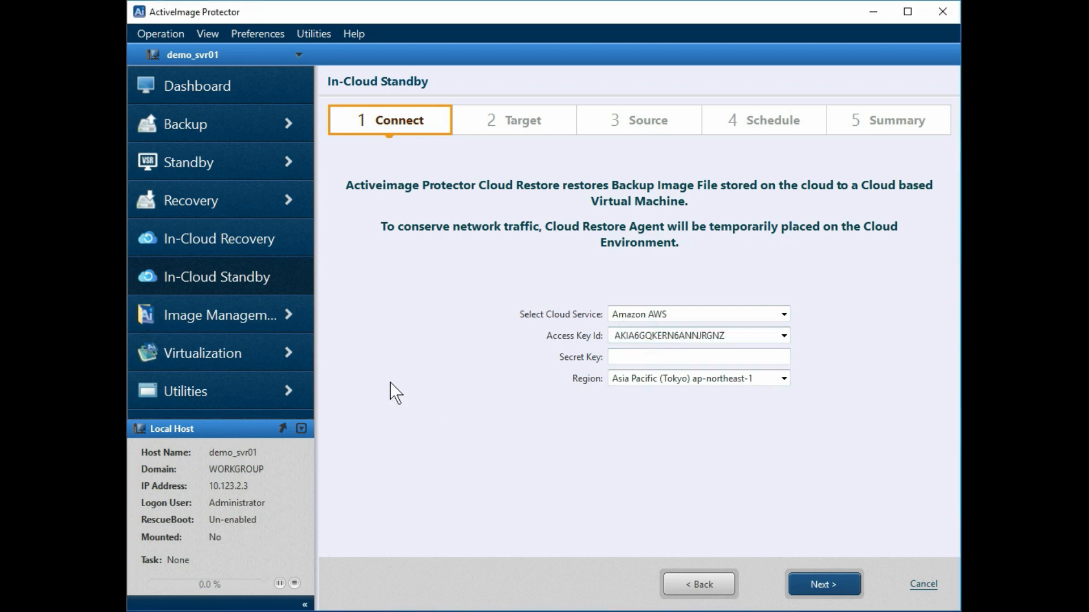
key(alt+Tab)
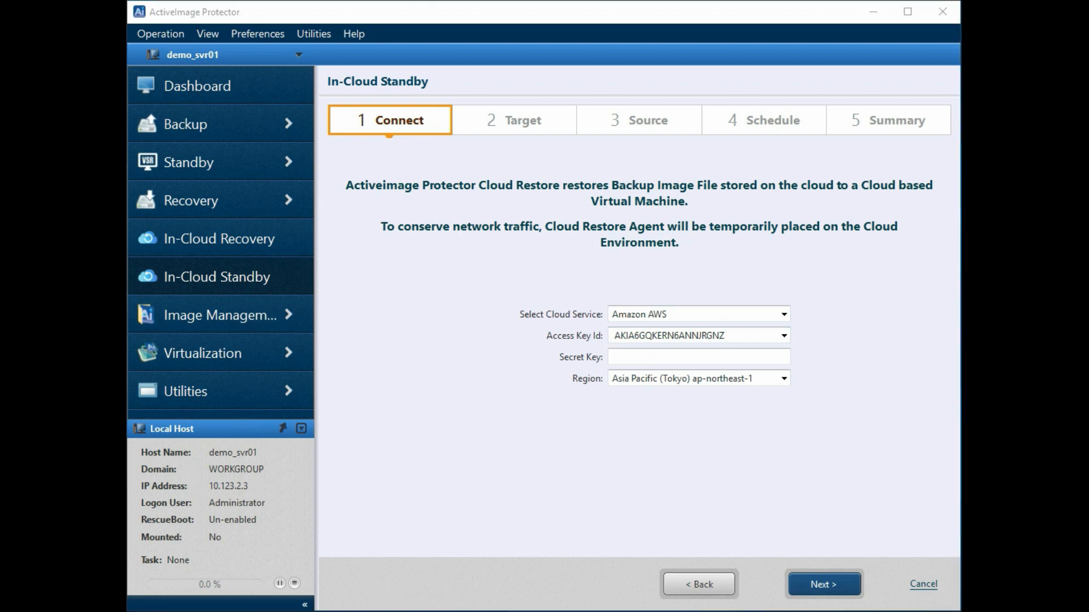
click(626, 356)
key(ctrl+v)
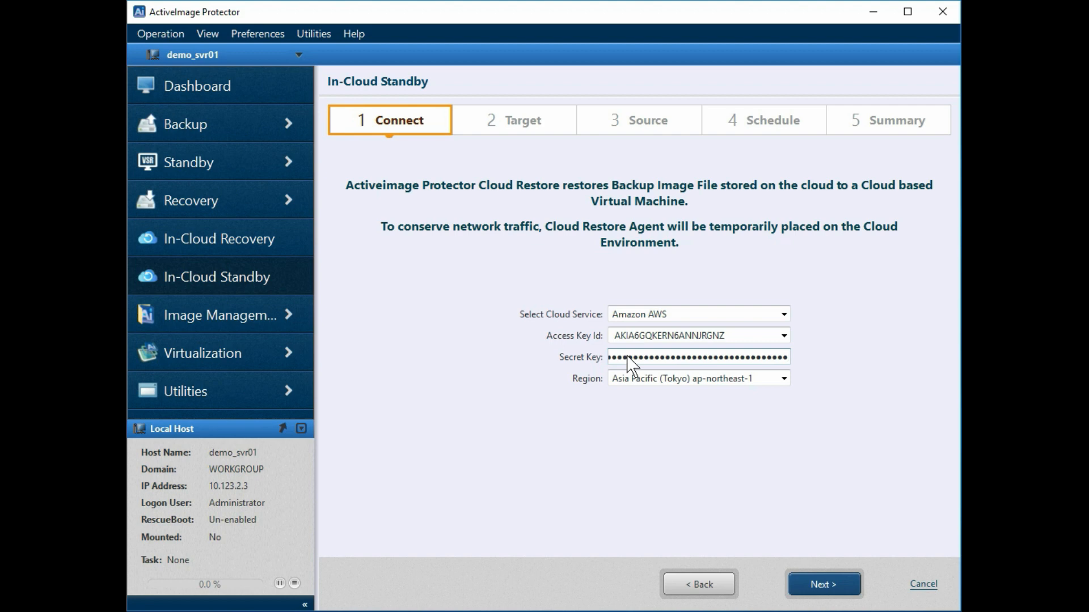
click(803, 582)
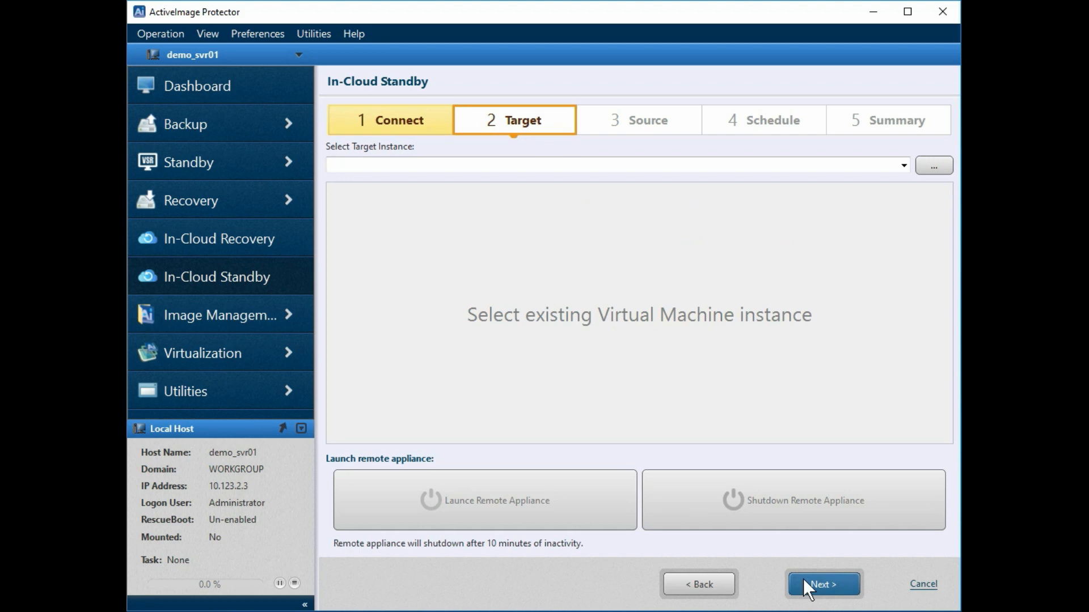
Step: Choose the test-ec2 instance as the standby target and launch its remote appliance before proceeding to the source
click(929, 168)
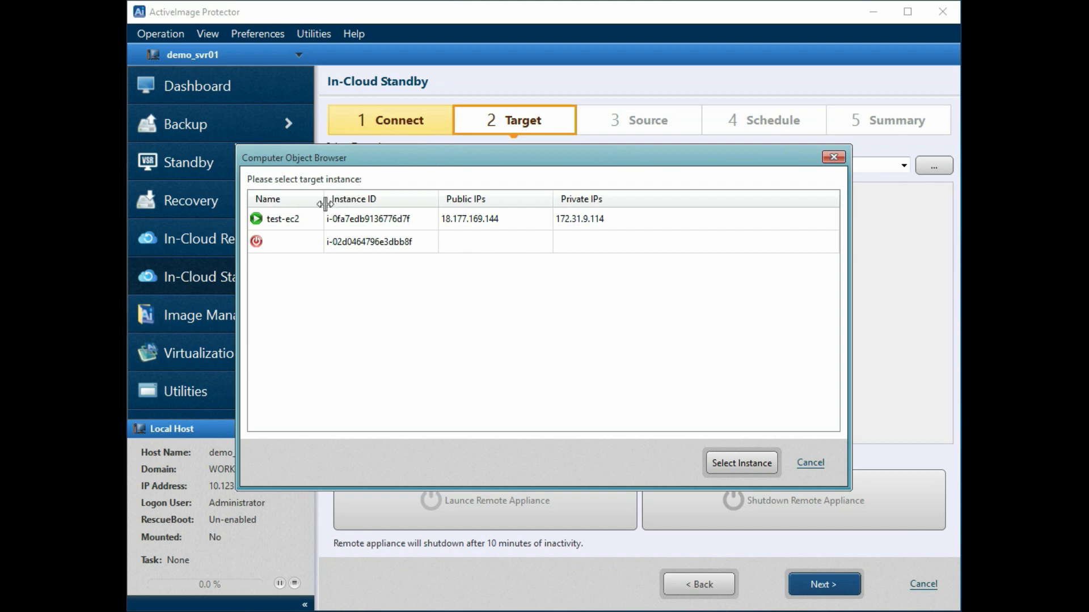
click(315, 220)
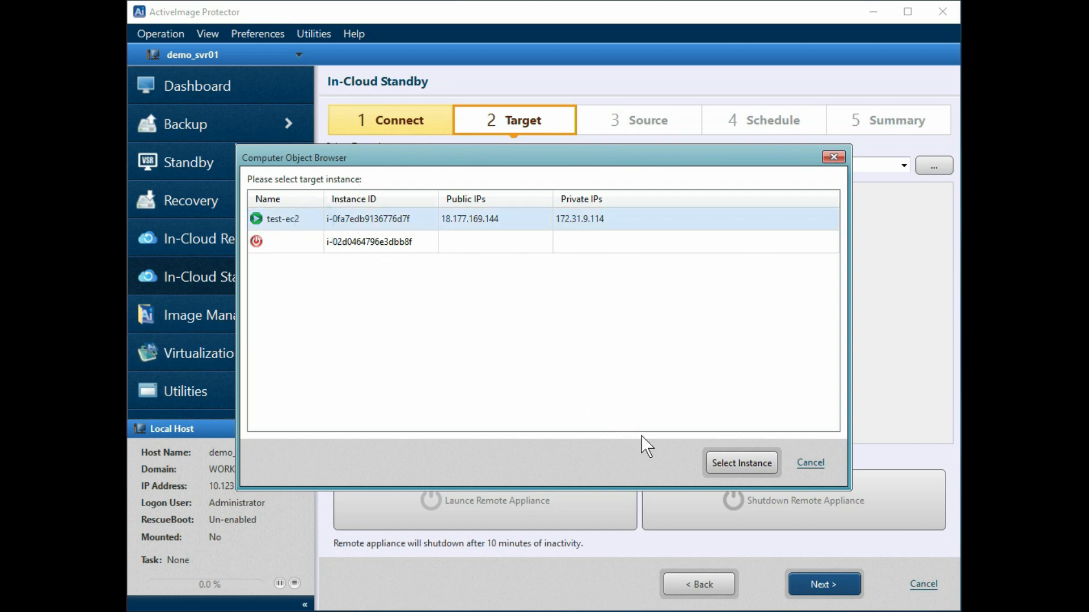
click(737, 468)
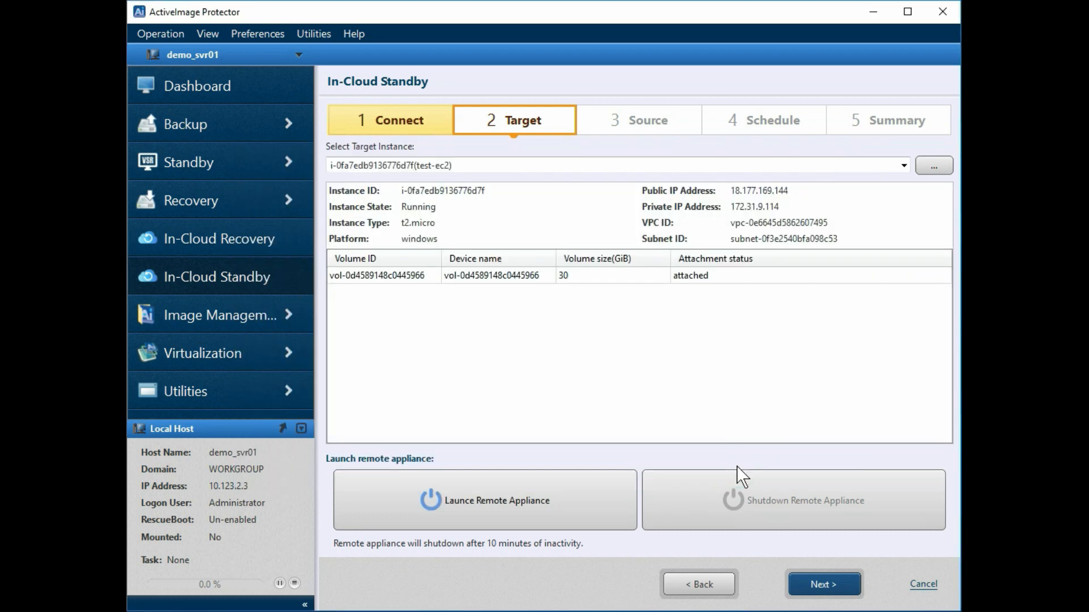
click(457, 513)
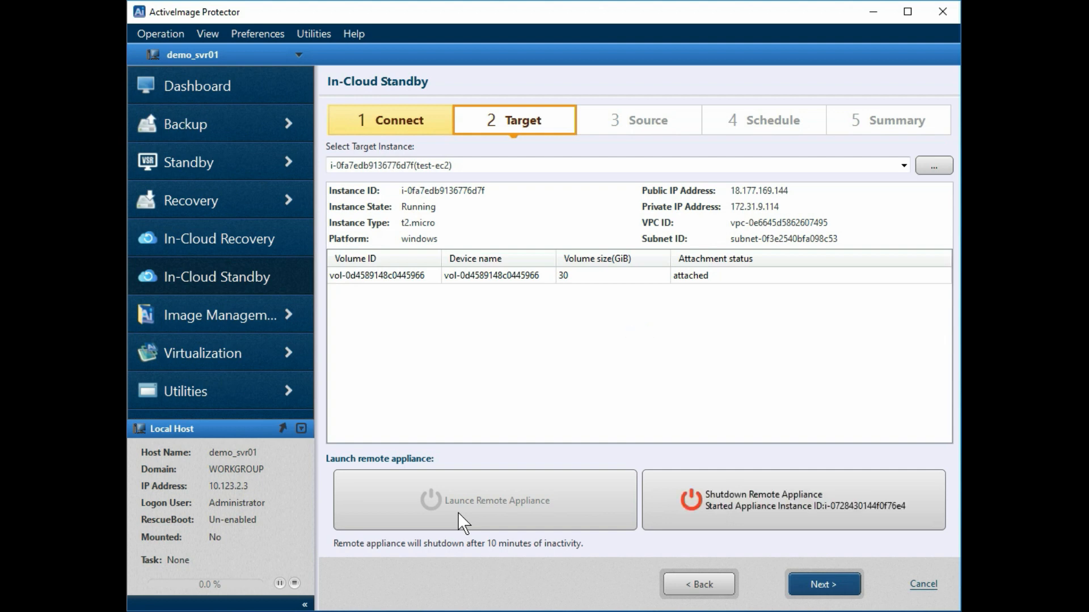
click(808, 587)
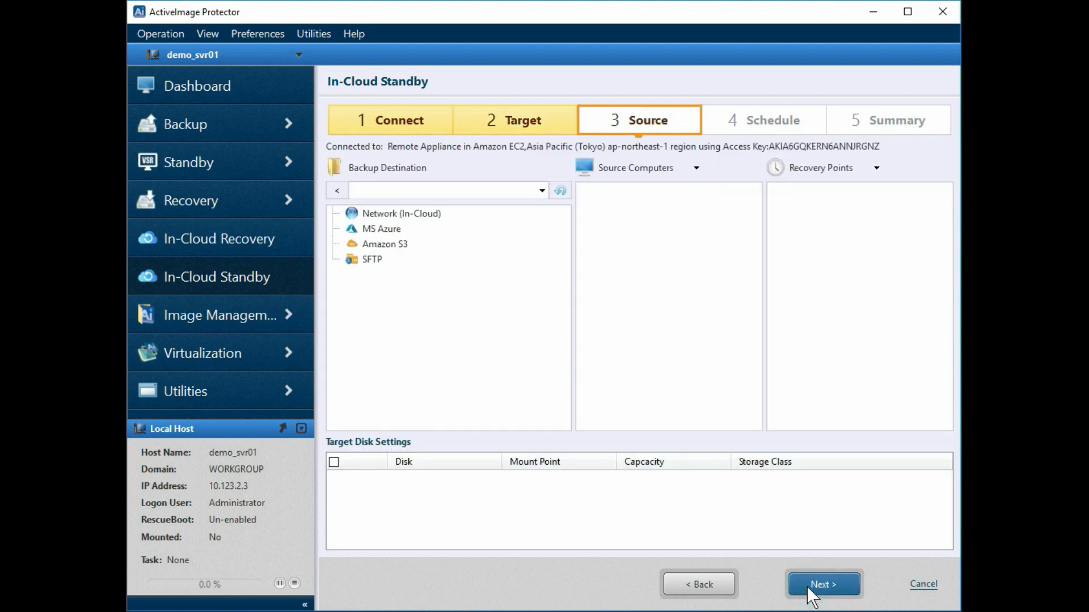
Step: Connect to Amazon S3 as the backup destination using the saved access key ID and secret key
click(388, 245)
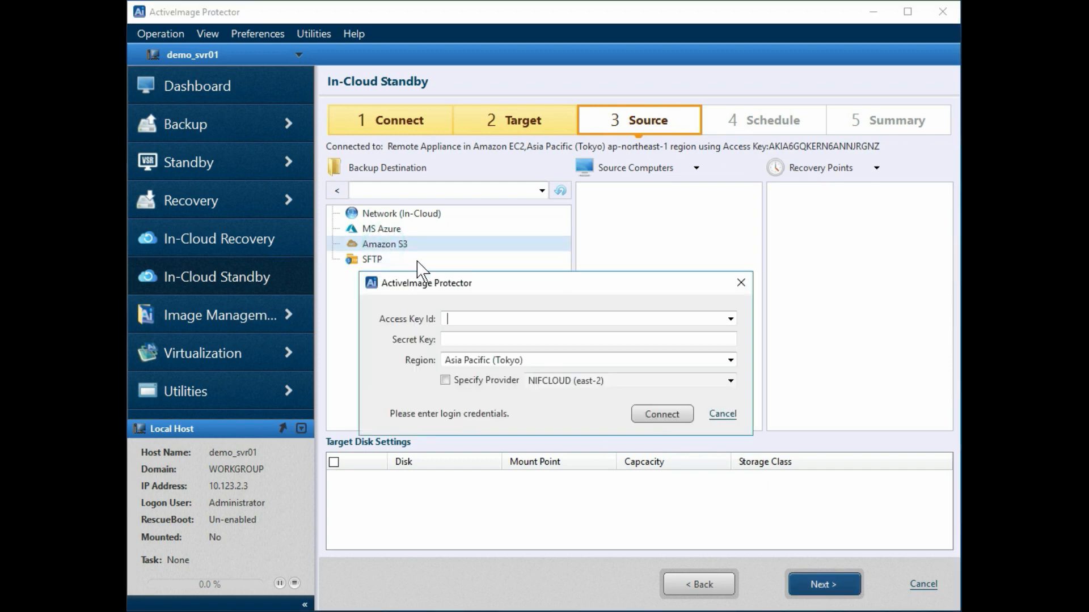
click(730, 320)
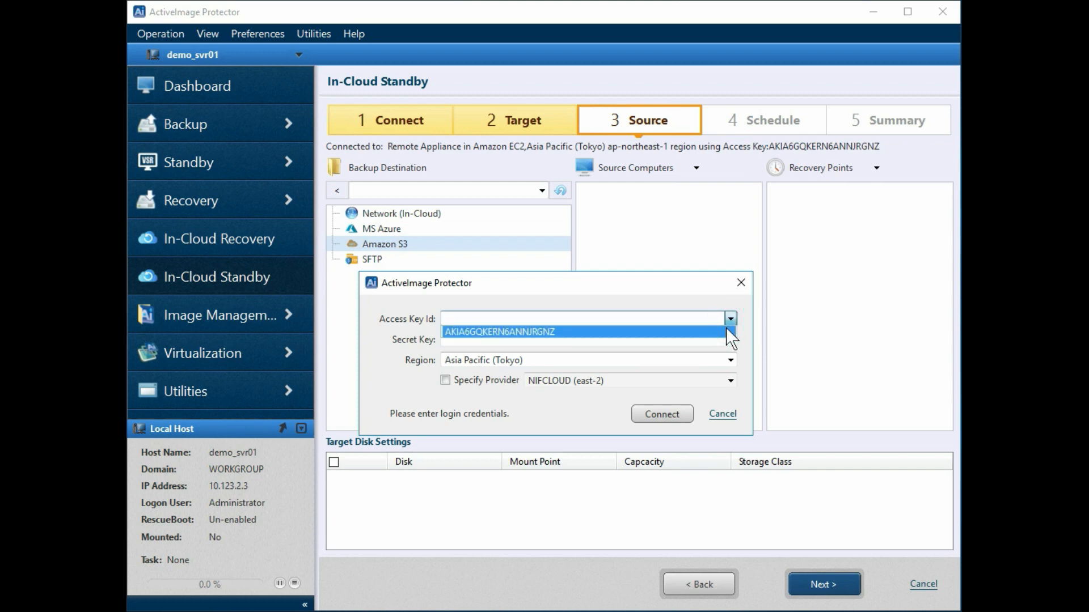
click(727, 332)
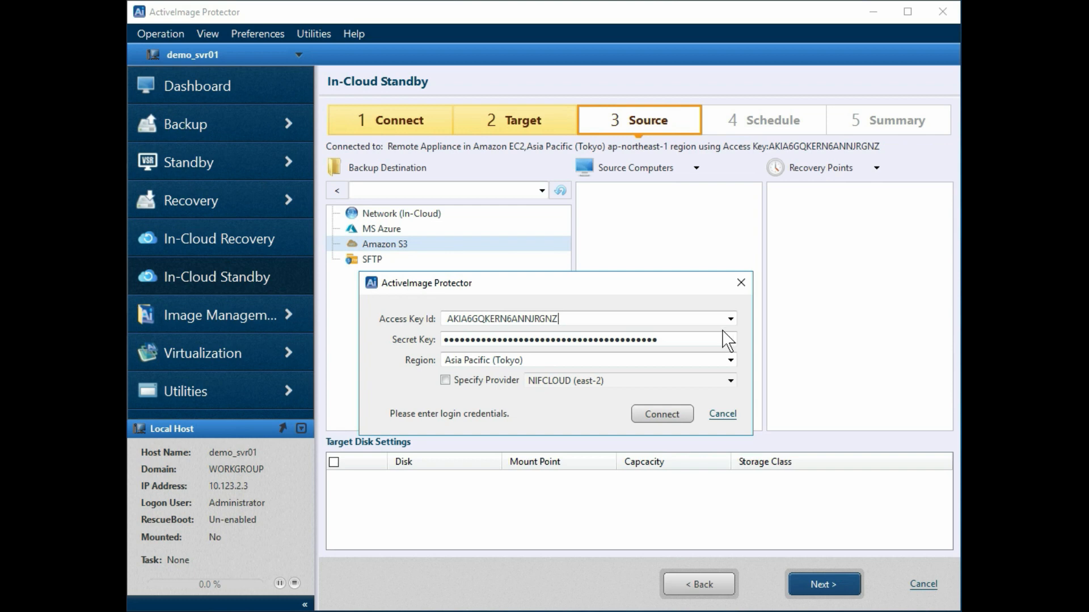
click(662, 417)
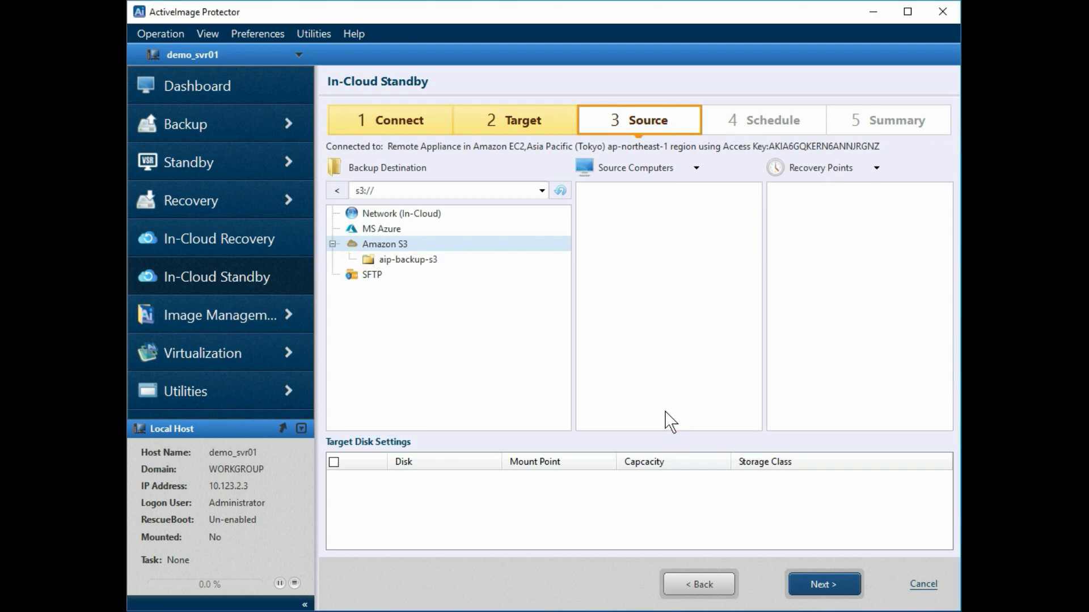
Step: Select the demo-test-ec2 folder in aip-backup-s3, source computer ec2amaz-0ak38kn and its 12/1/2022 10:35:33 AM recovery point as the source
click(424, 259)
click(428, 275)
click(624, 193)
click(823, 193)
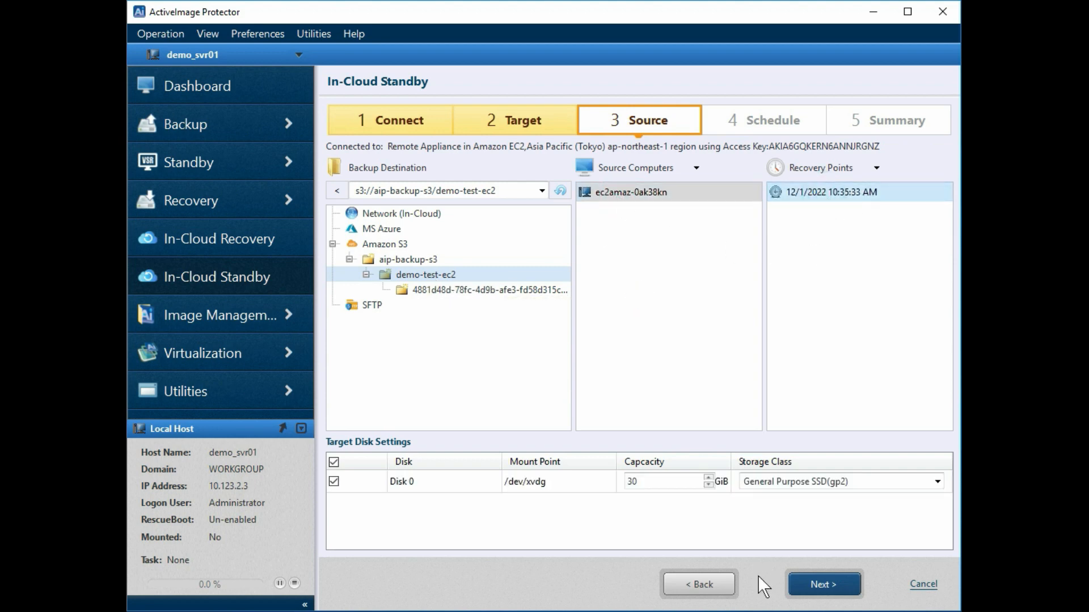
click(797, 580)
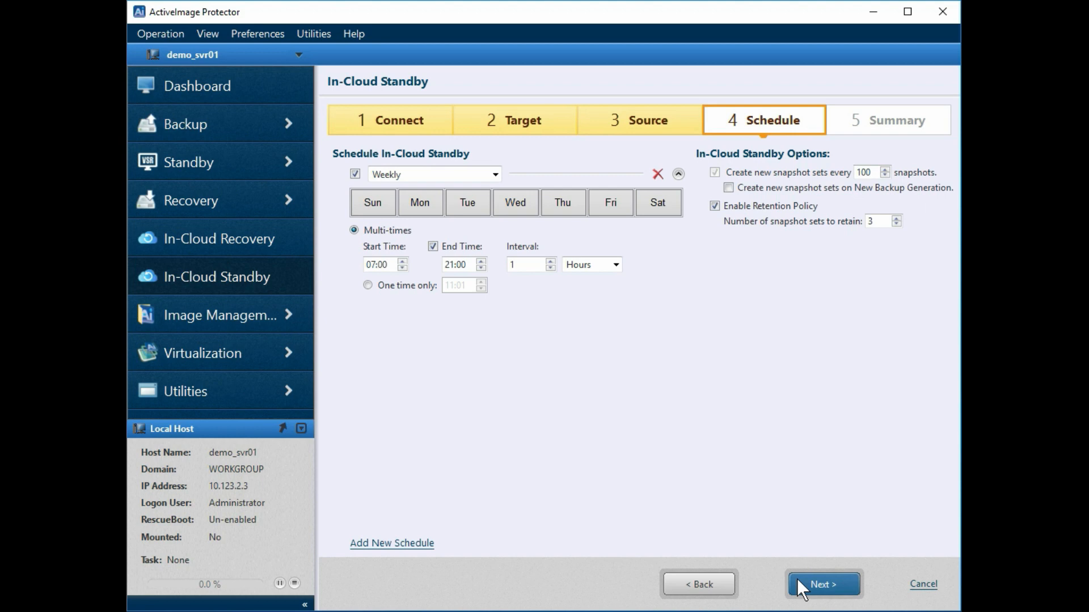
Step: Set the standby schedule to Weekly and include all seven days from Sunday to Saturday
click(495, 174)
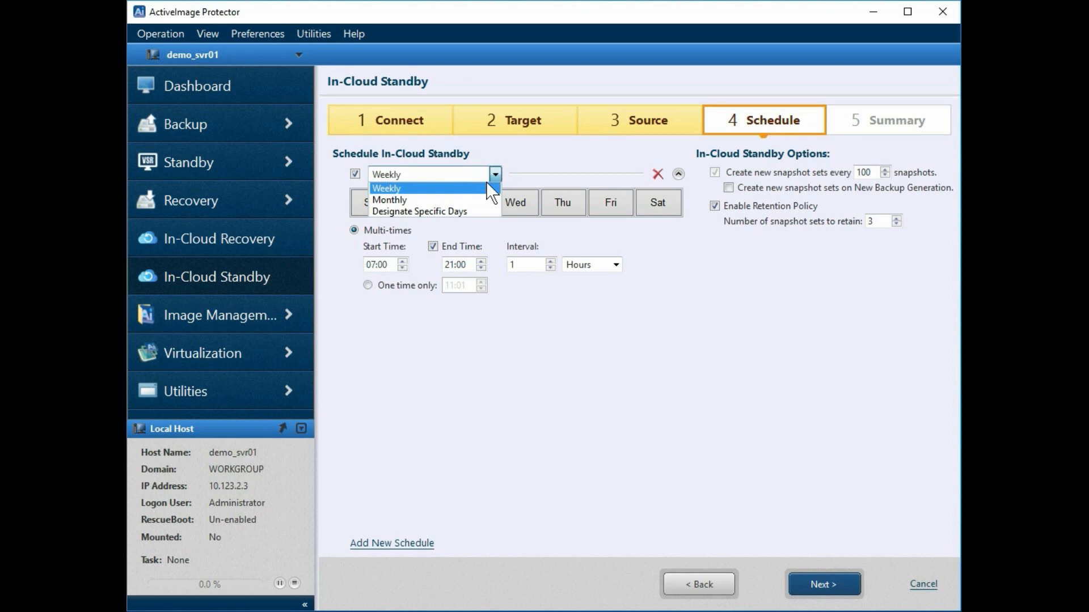
click(484, 185)
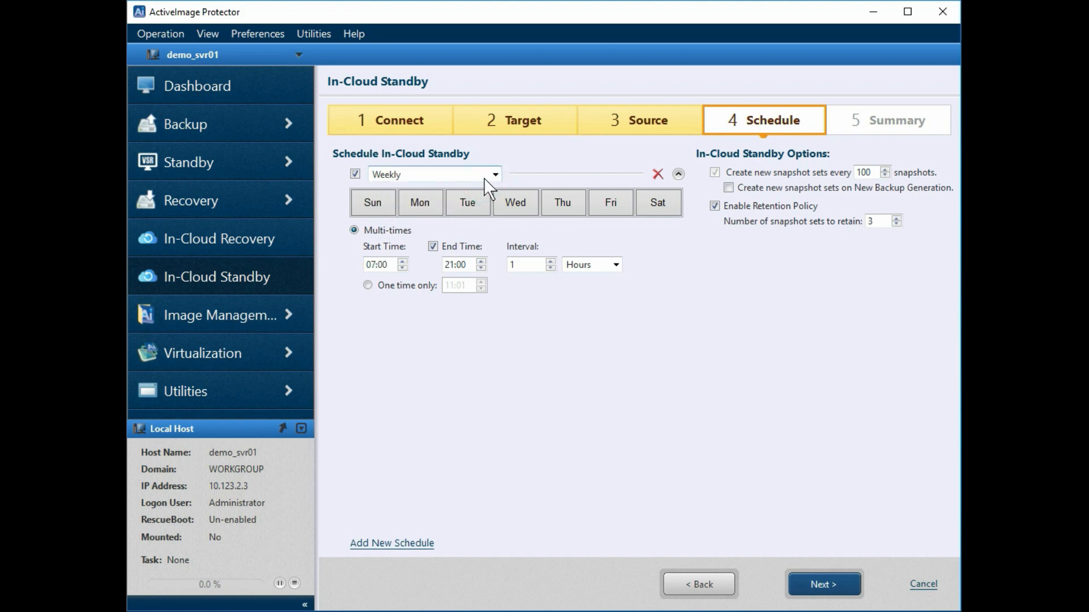
click(374, 203)
click(419, 203)
click(470, 203)
click(515, 203)
click(559, 202)
click(610, 203)
click(651, 211)
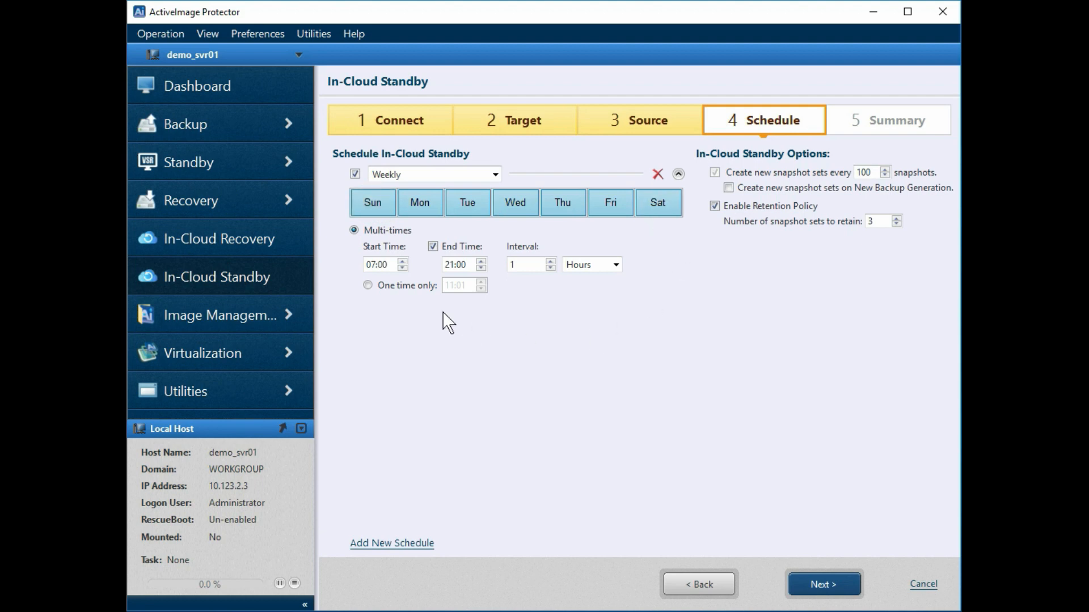
Step: Set the weekly schedule to run one time only per day at 02:00
click(369, 286)
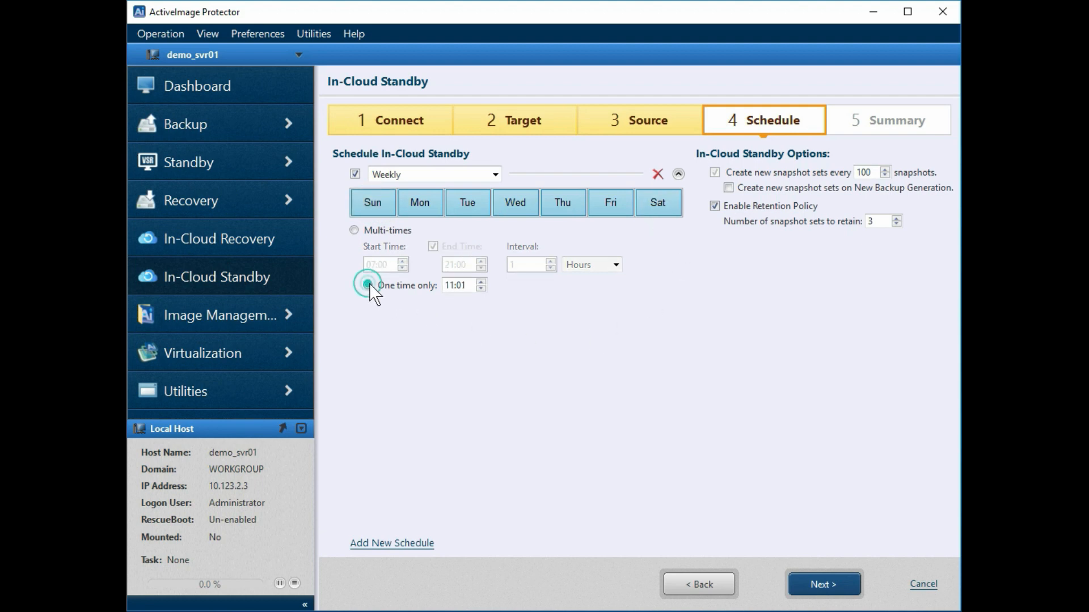
click(454, 285)
key(BackSpace)
key(BackSpace)
key(BackSpace)
text(02:00)
Step: Set new snapshot sets to be created every 10 snapshots, with 3 snapshot sets retained
click(877, 173)
key(BackSpace)
click(878, 224)
Step: Complete the In-Cloud Standby task from its summary without running the first scheduled task immediately
click(805, 583)
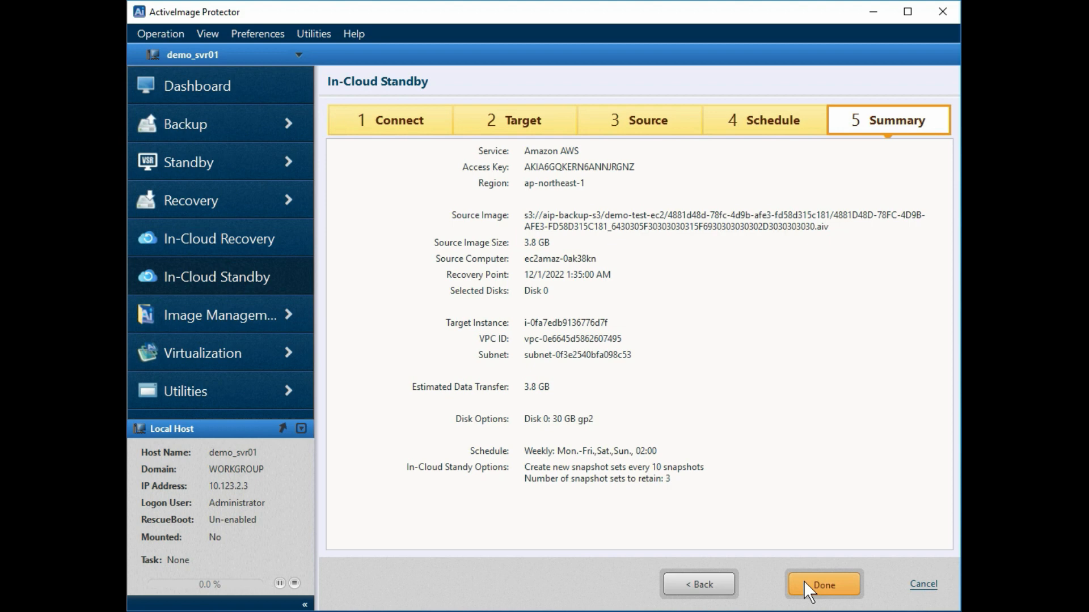
click(807, 587)
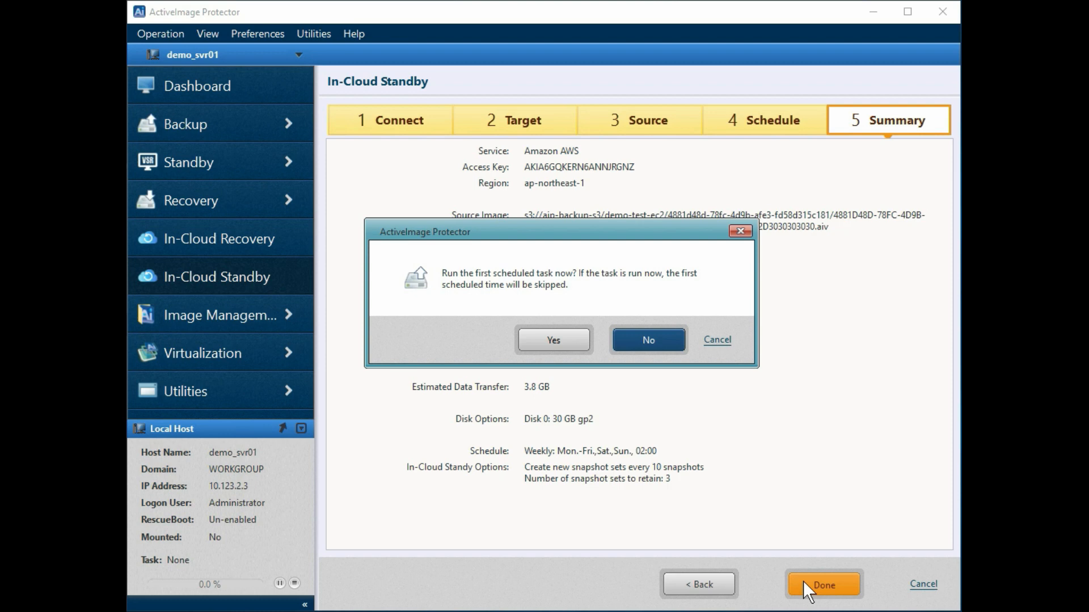
click(654, 342)
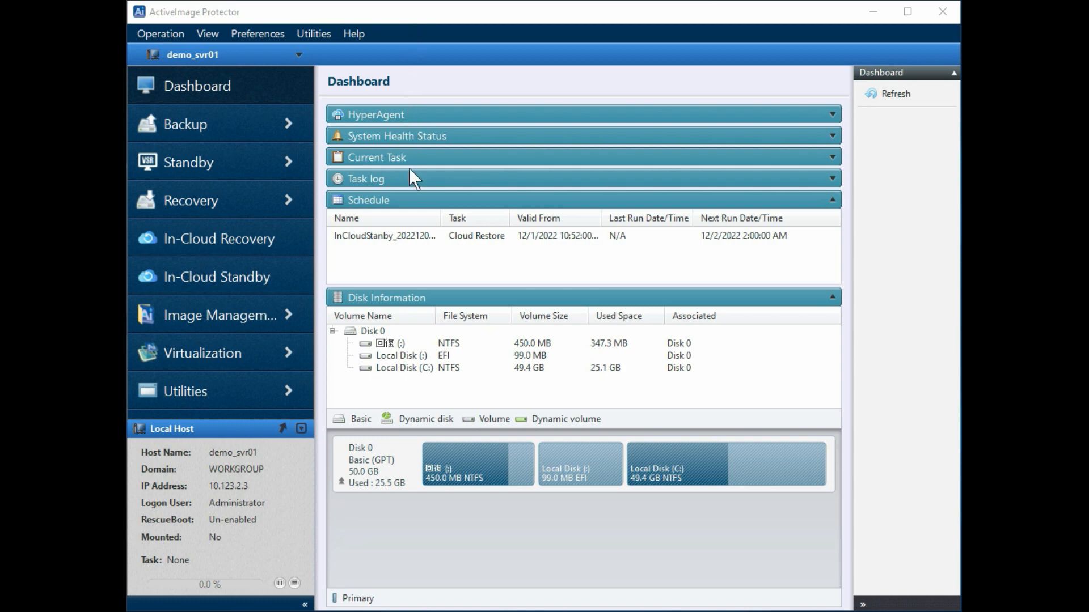
Step: Open the available actions for the scheduled In-Cloud Standby task on the dashboard
right_click(426, 245)
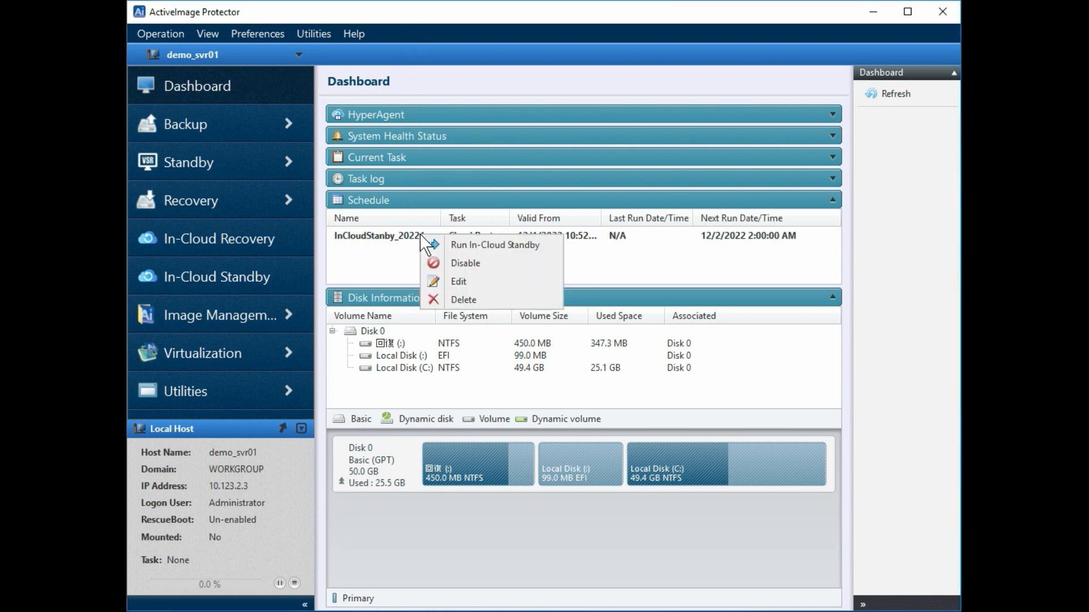